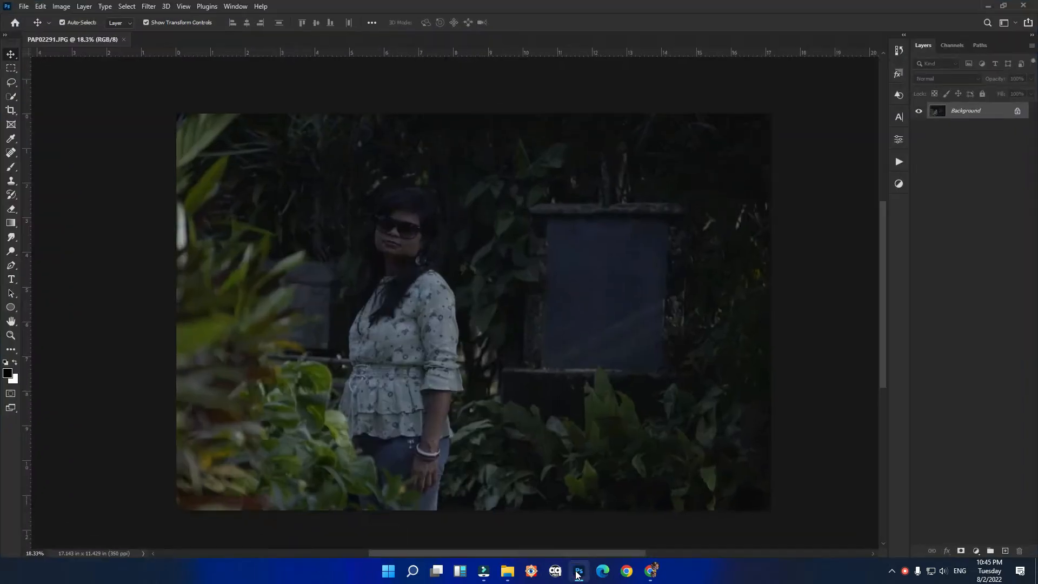
Step: Open the portrait photo in the Camera Raw filter at full screen and apply automatic tonal adjustments
scroll(370, 232, up, 2)
scroll(370, 232, down, 2)
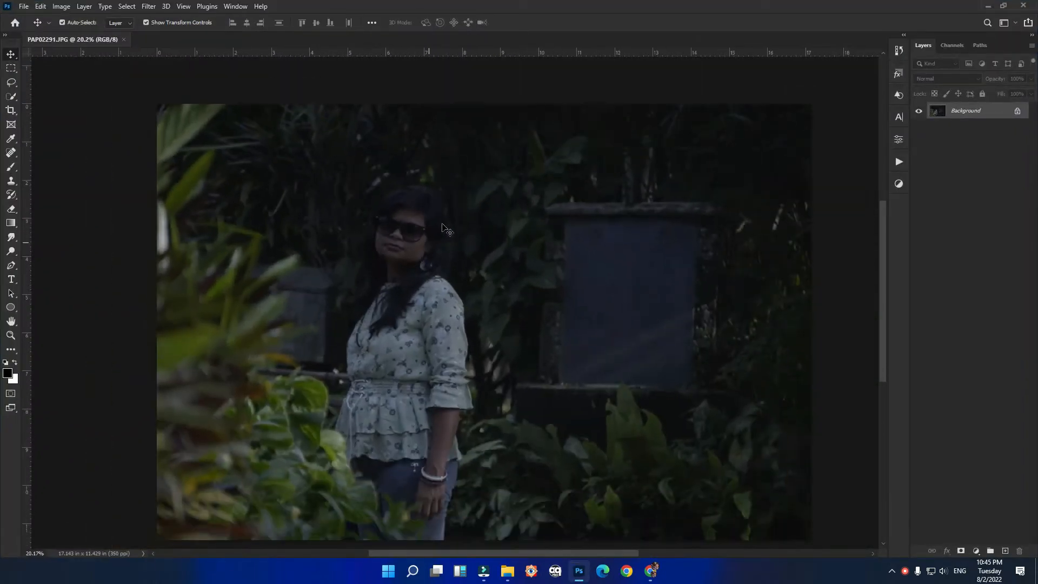
click(149, 6)
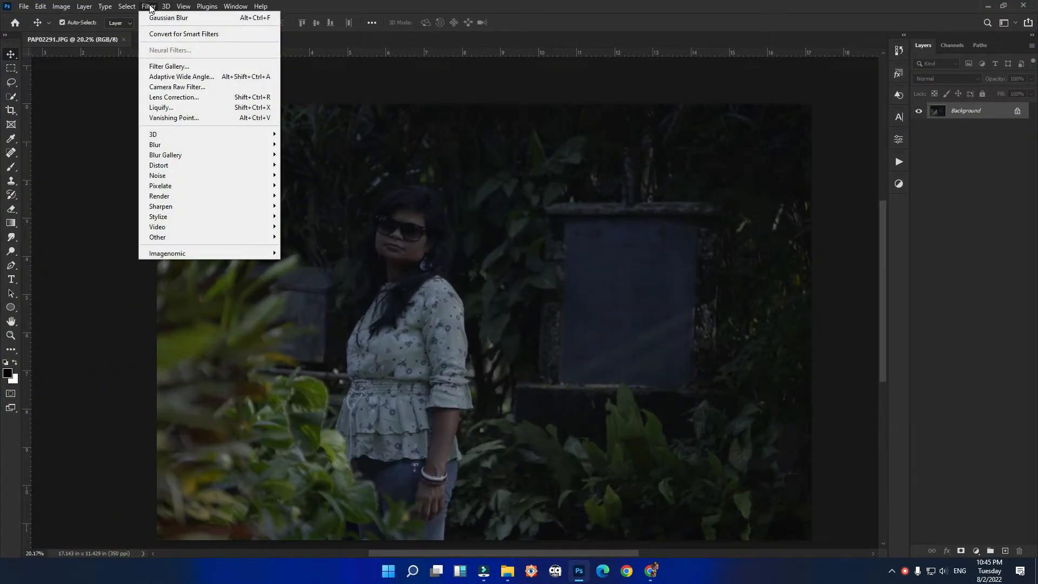
click(178, 87)
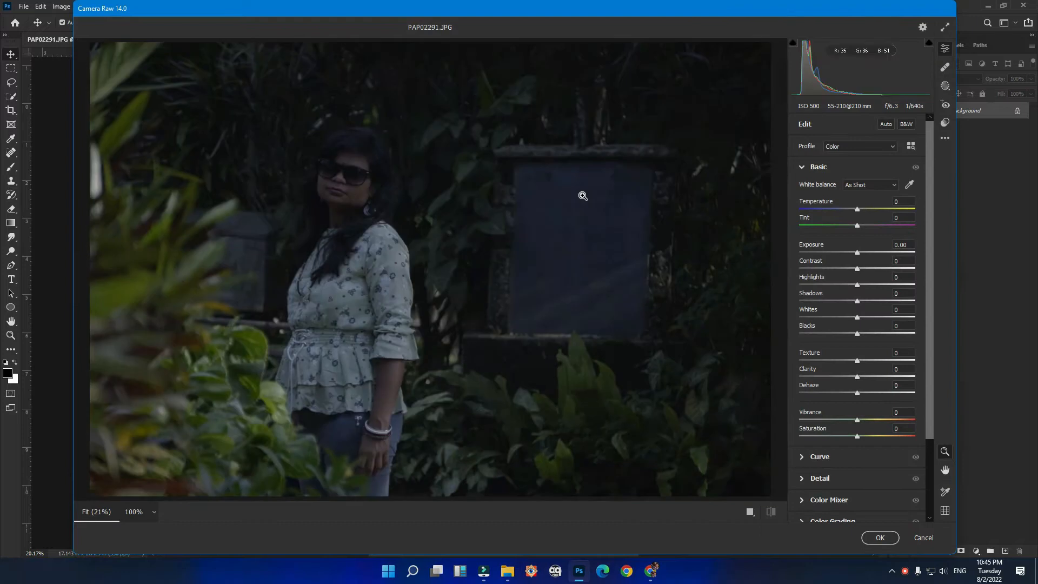
click(944, 29)
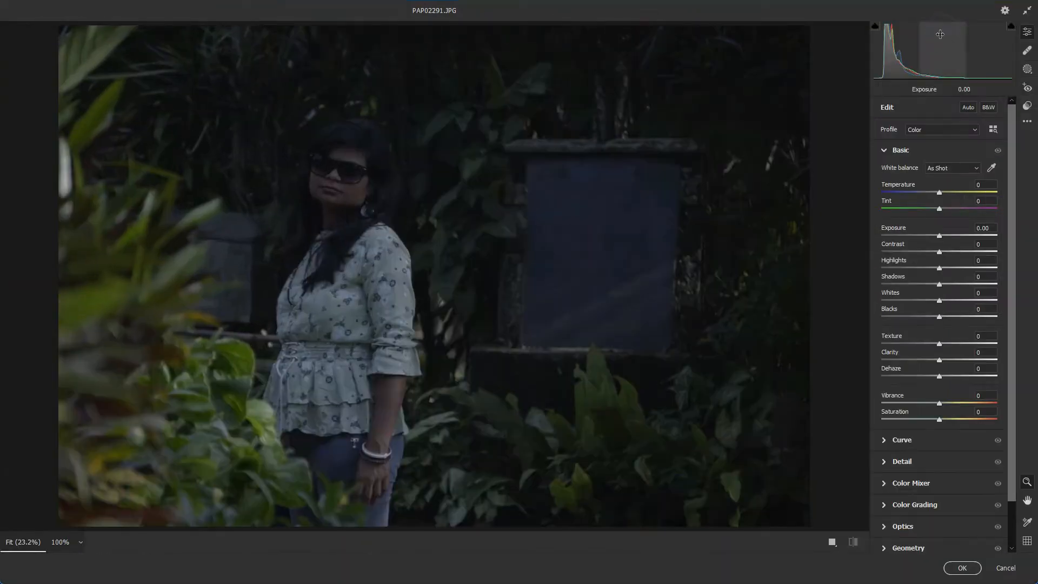
click(968, 107)
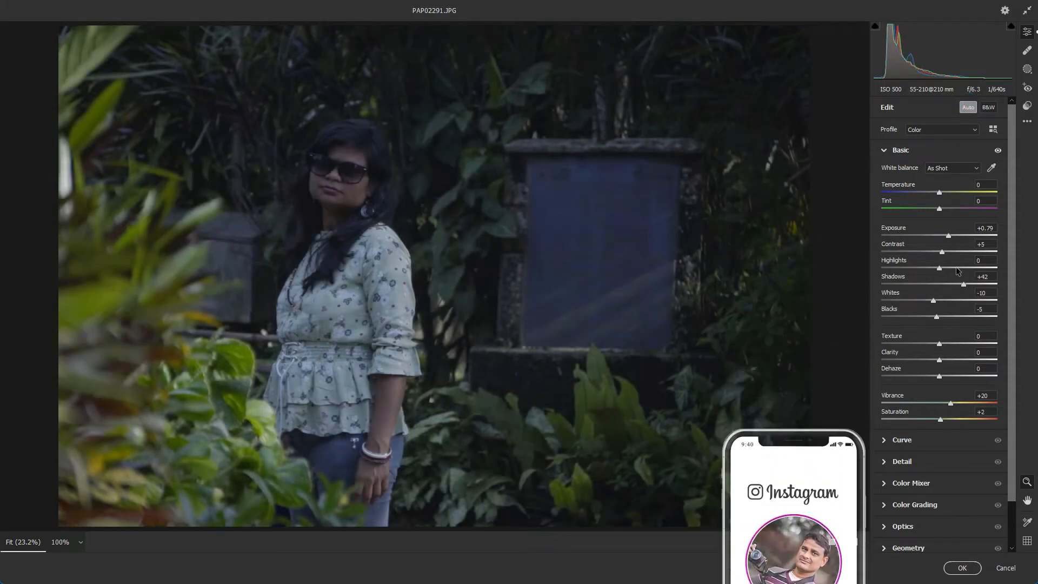
Step: Set the photo's Exposure to +1.85, Shadows to +38 and Blacks to -43
drag(957, 239, 962, 241)
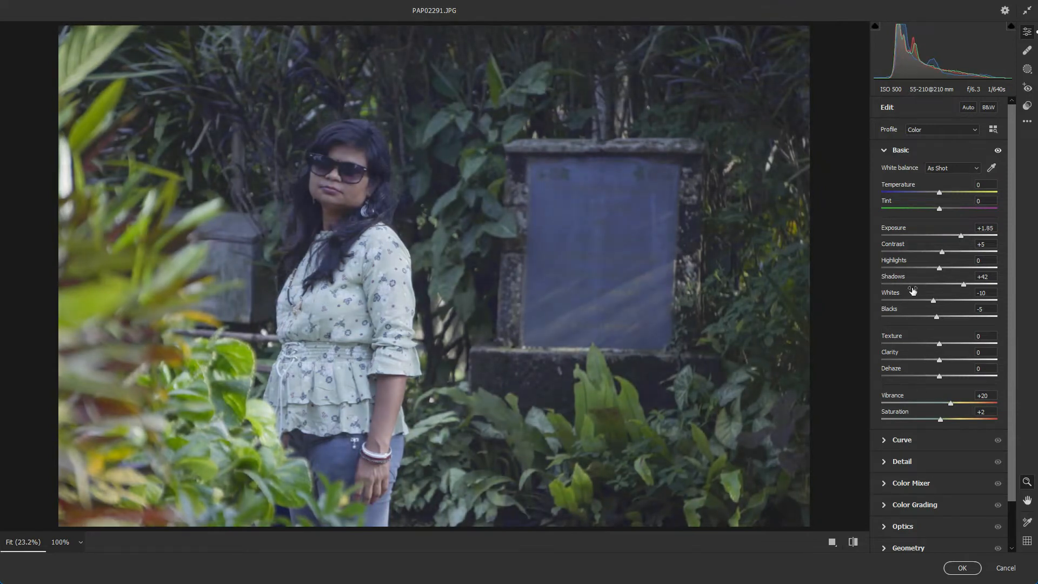
click(911, 284)
drag(910, 284, 962, 291)
click(908, 319)
drag(909, 316, 914, 317)
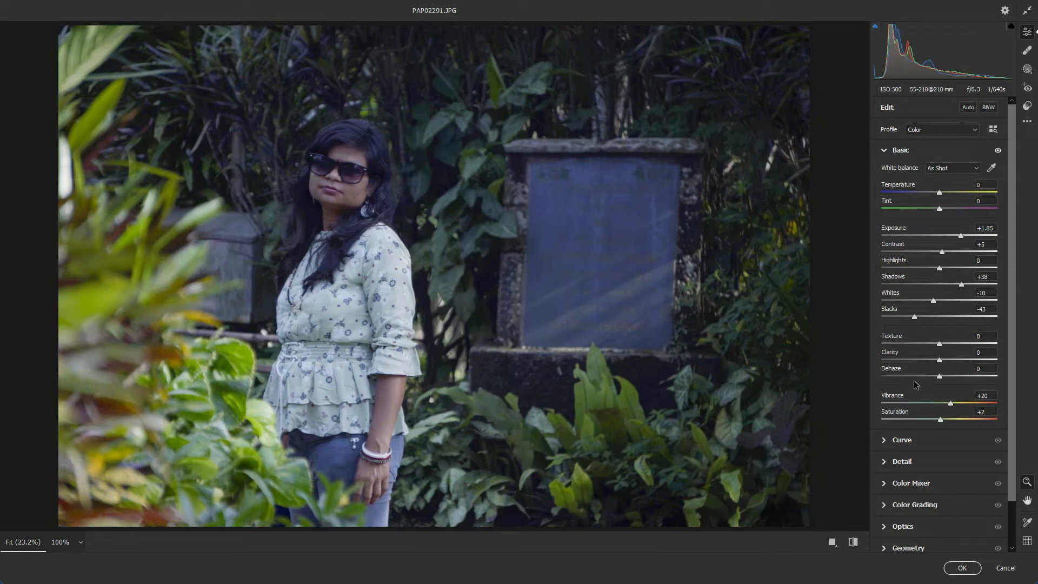
Step: Set Dehaze to +28, Texture to -51 and Clarity to +10, and raise Exposure to +2.60
drag(940, 376, 956, 379)
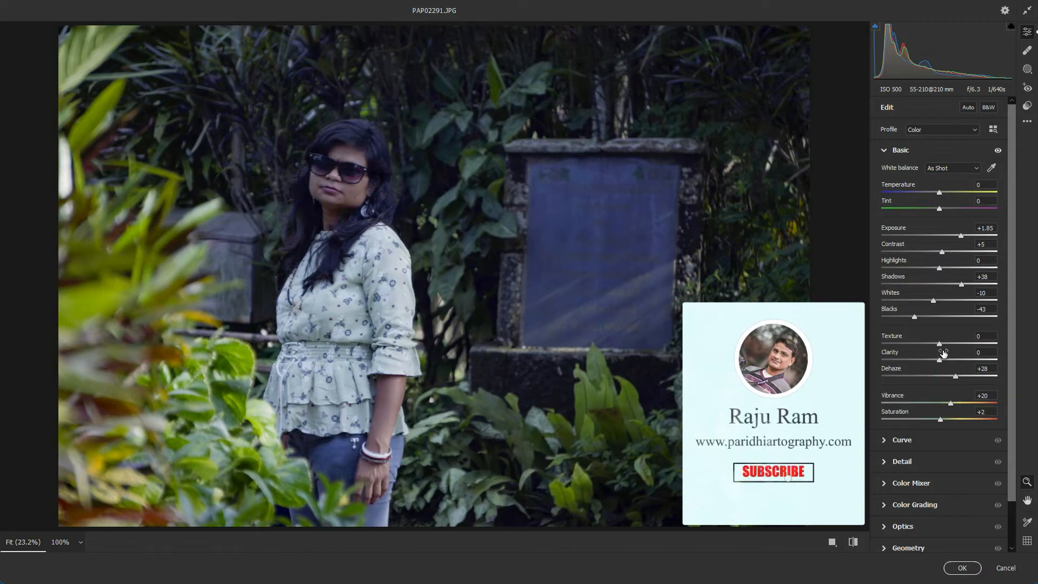
drag(926, 344, 917, 346)
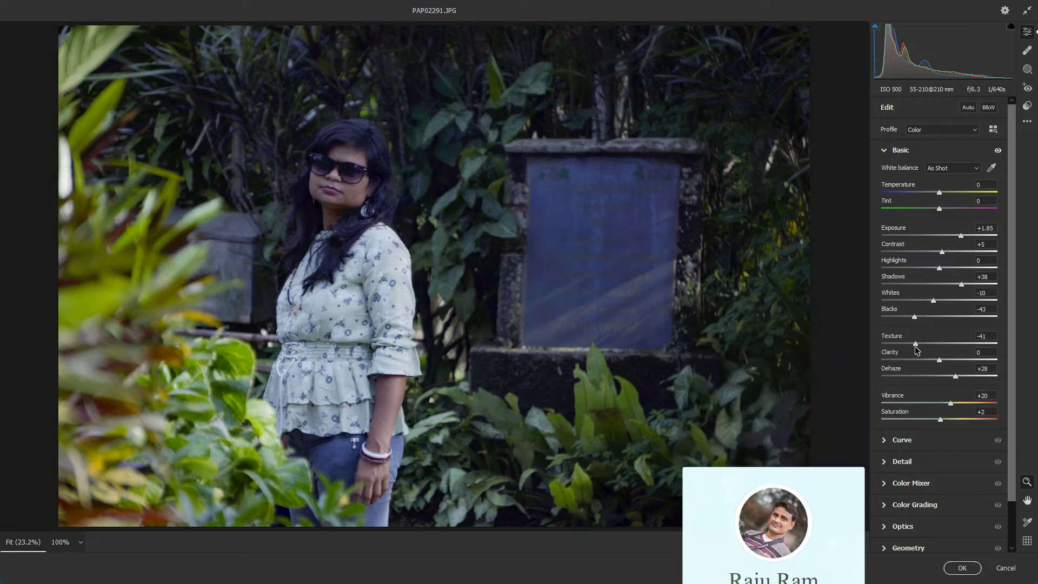
drag(939, 360, 944, 361)
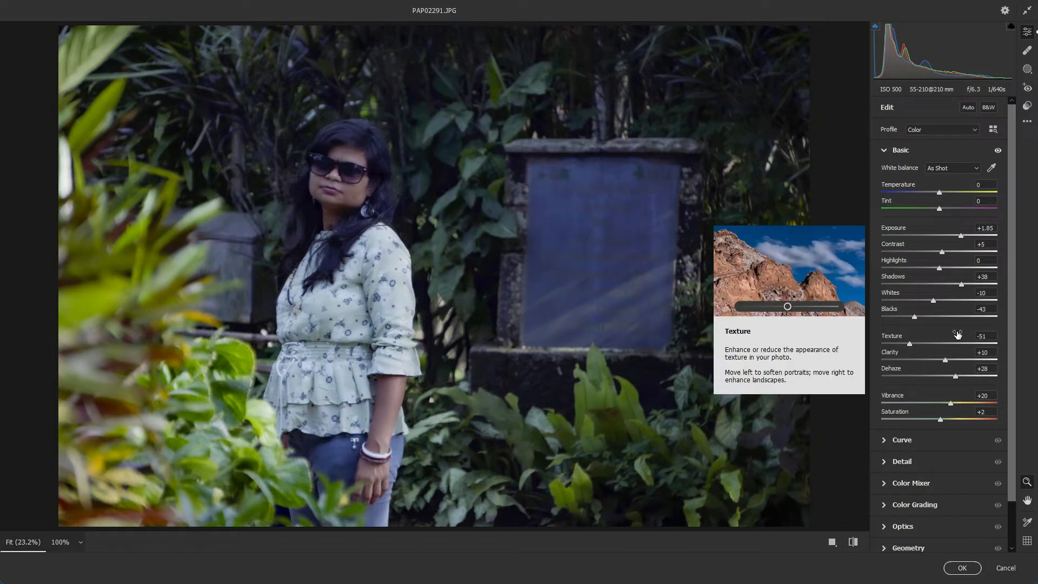
drag(963, 240, 971, 243)
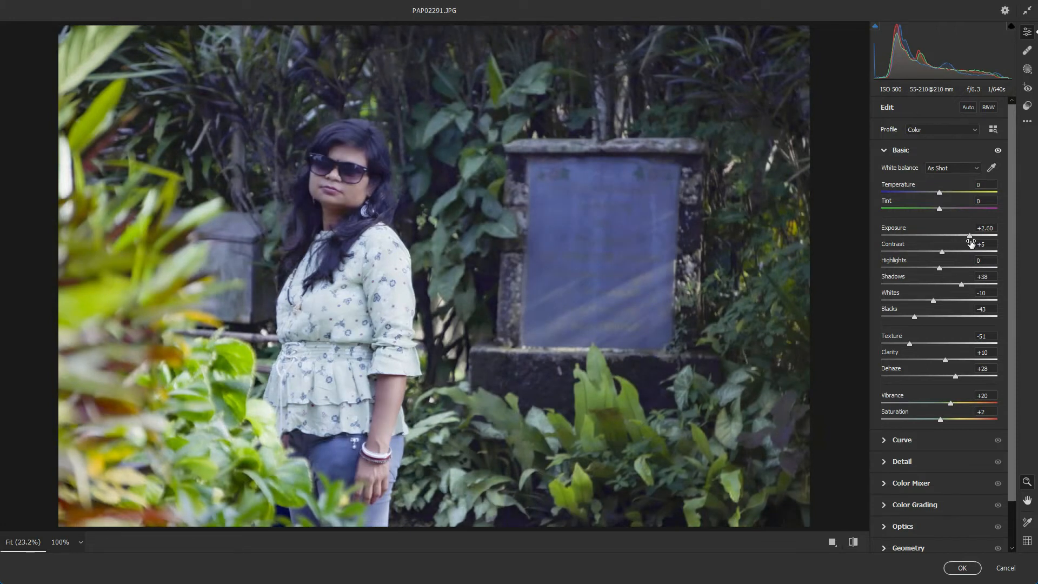
Step: Increase the photo's Sharpening, Noise Reduction and Color Noise Reduction moderately in the Detail settings
click(901, 462)
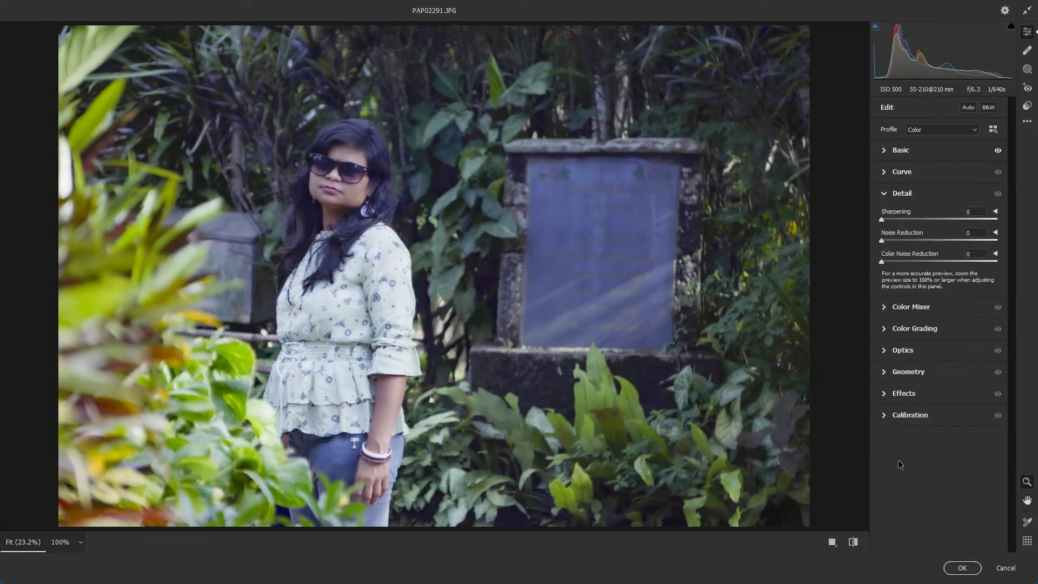
click(971, 211)
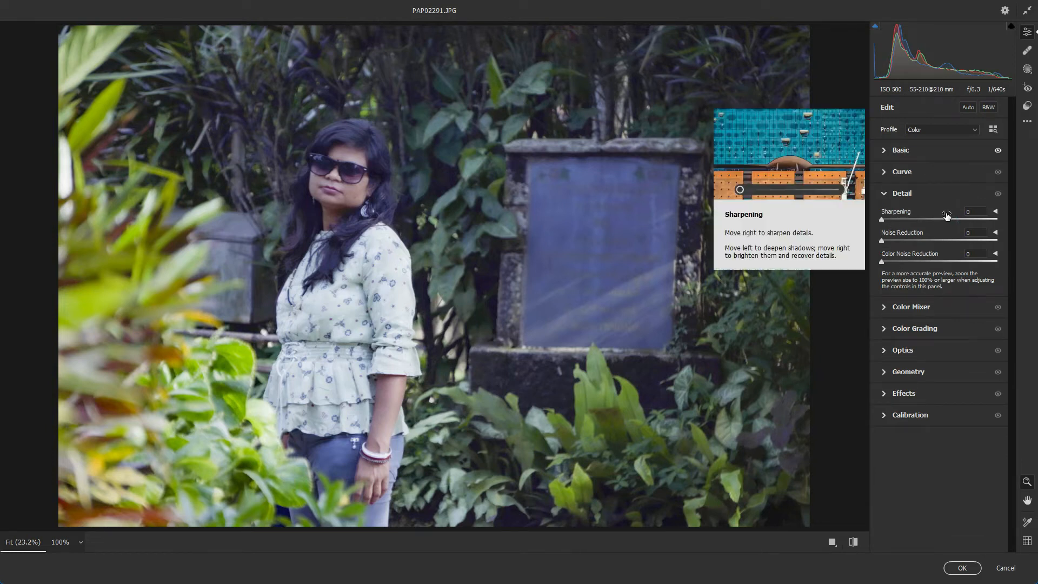
click(974, 212)
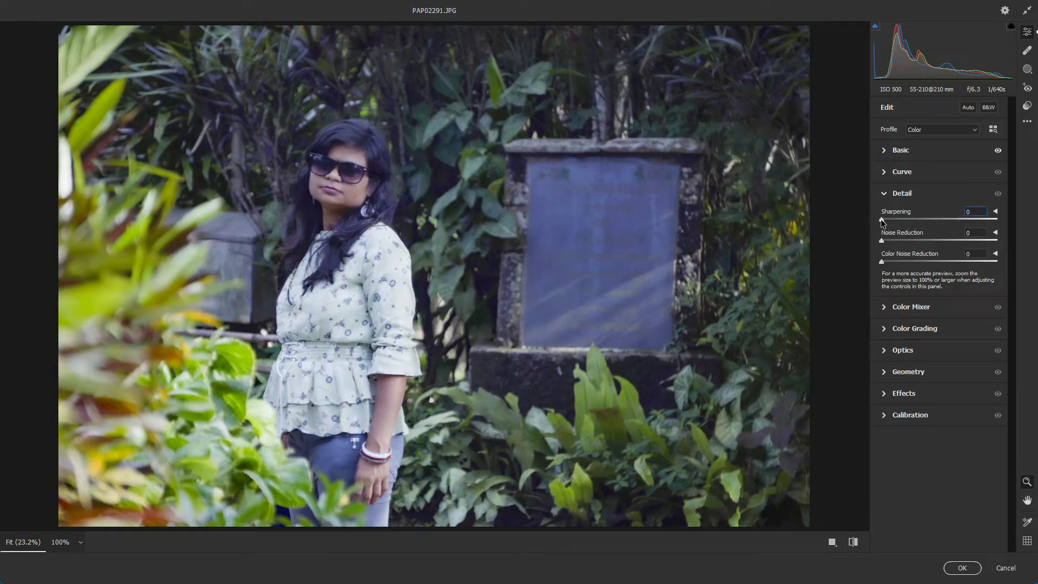
drag(883, 221, 913, 228)
click(909, 240)
drag(909, 261, 906, 262)
Step: Set Texture to -26 and Vibrance to +30 in the Basic settings
click(899, 152)
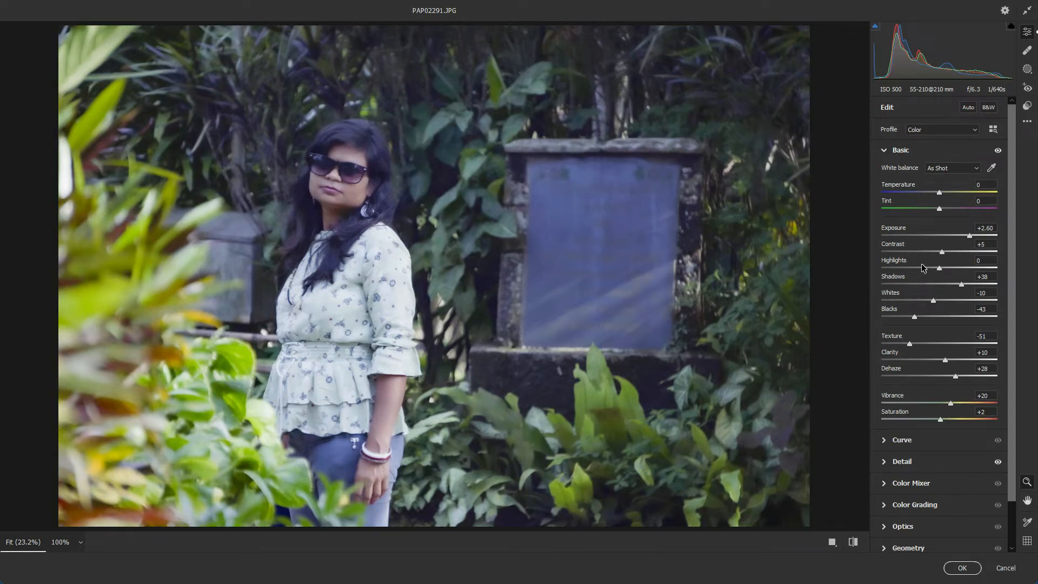
drag(916, 342, 925, 348)
drag(956, 404, 959, 403)
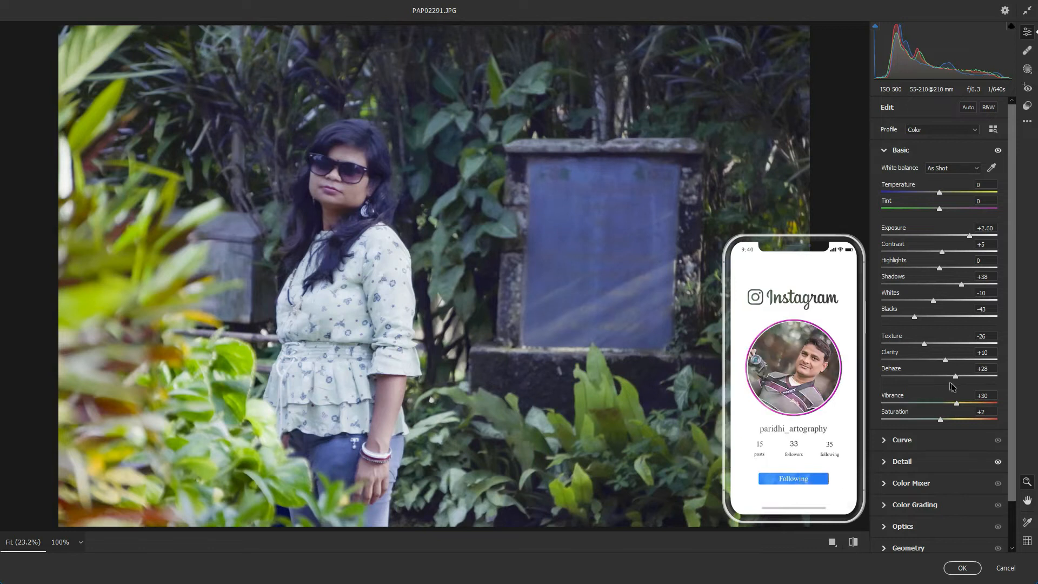
Step: Shape the tone curve into an S with points at input 169, output 195 and input 65, output 58
click(921, 442)
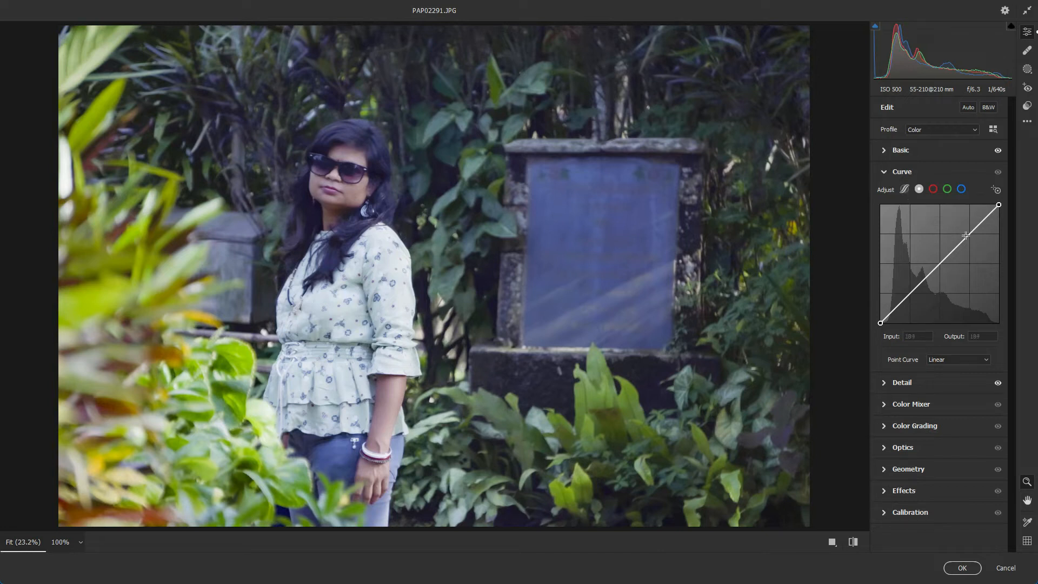
click(966, 235)
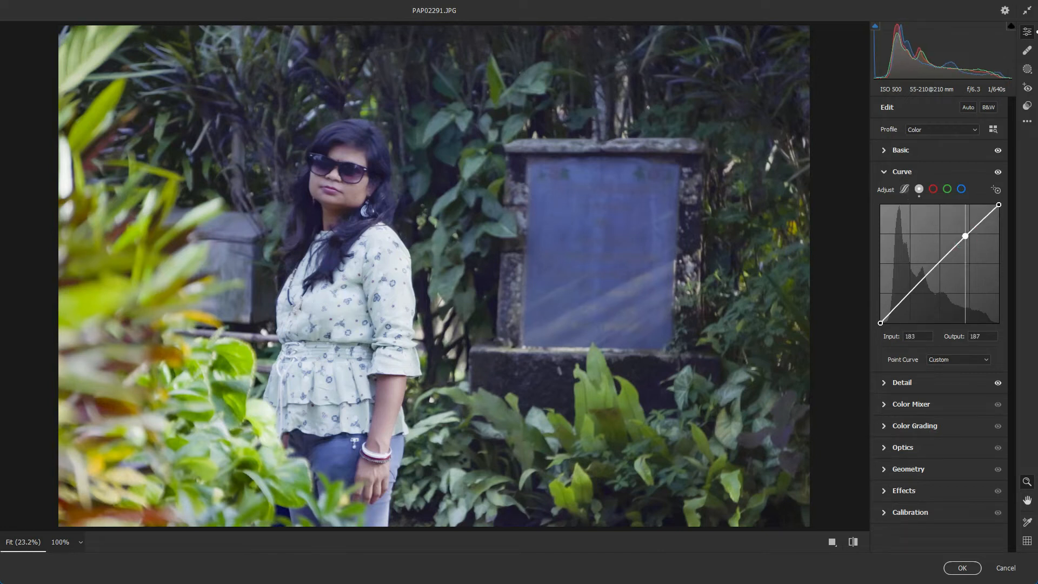
drag(965, 235, 959, 232)
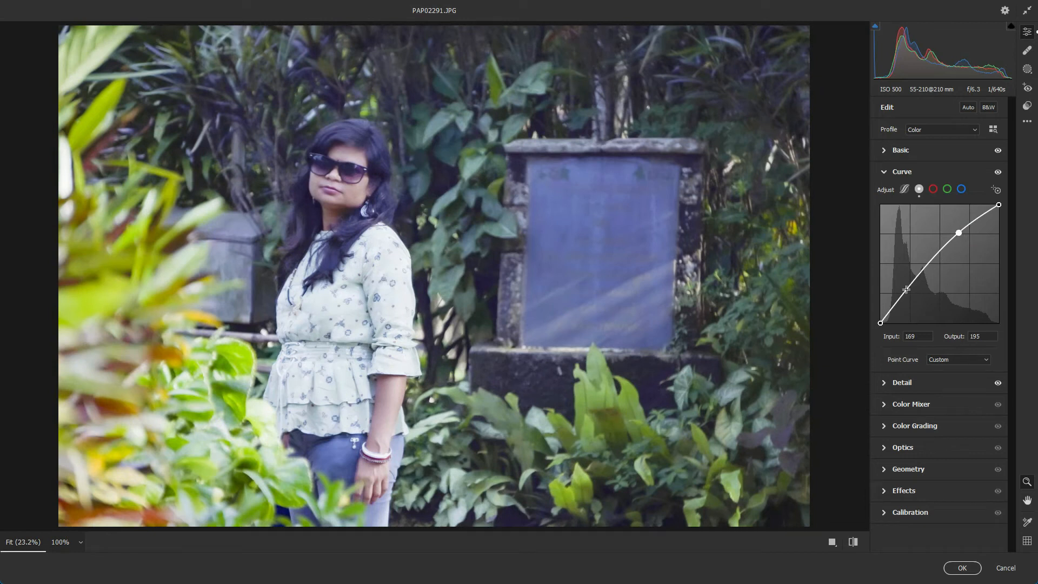
drag(906, 289, 910, 296)
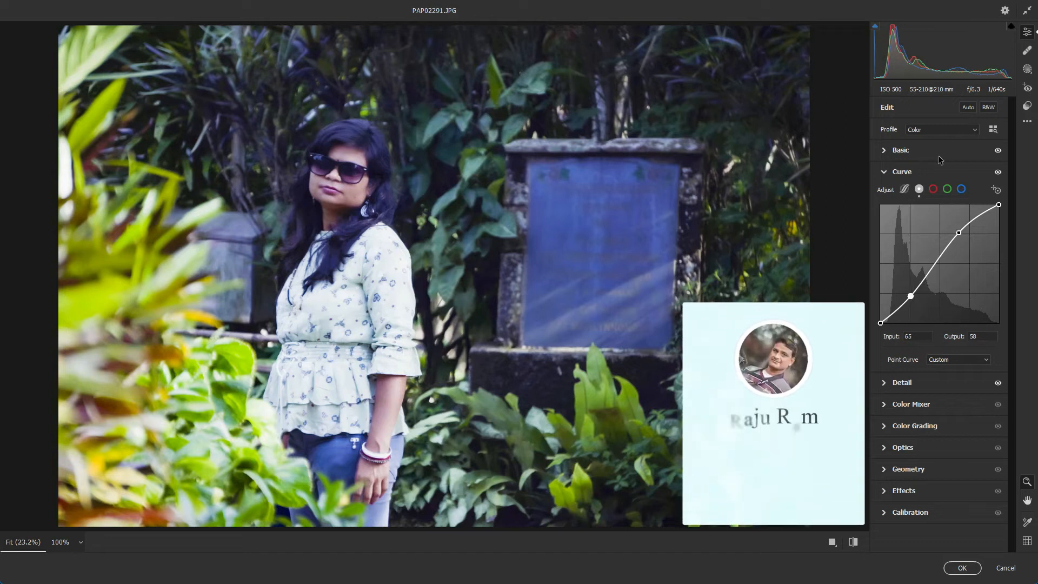
click(885, 172)
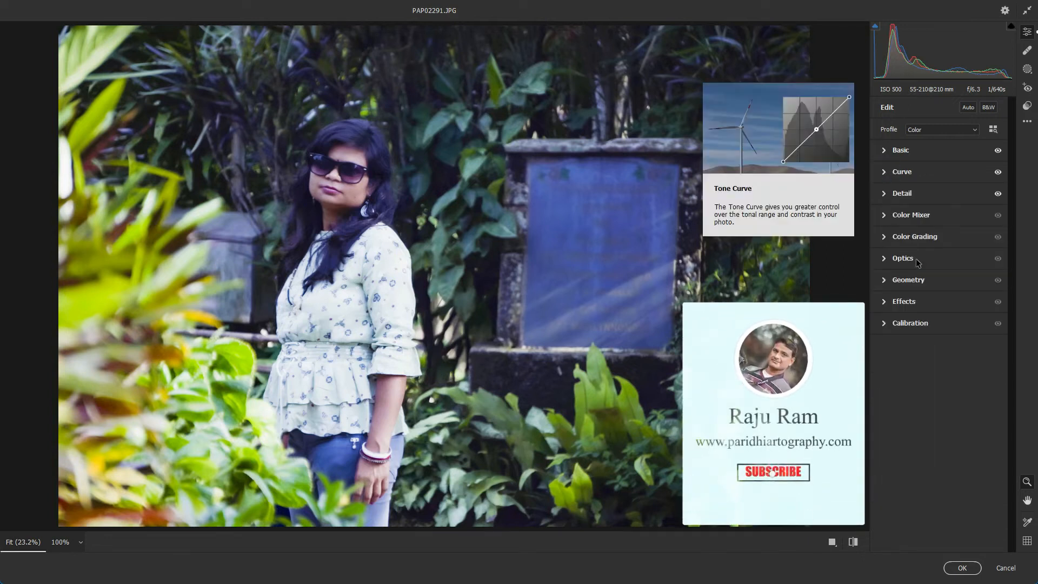
Step: Set the greens in the Color Mixer to Hue -100 and Saturation +2
click(922, 218)
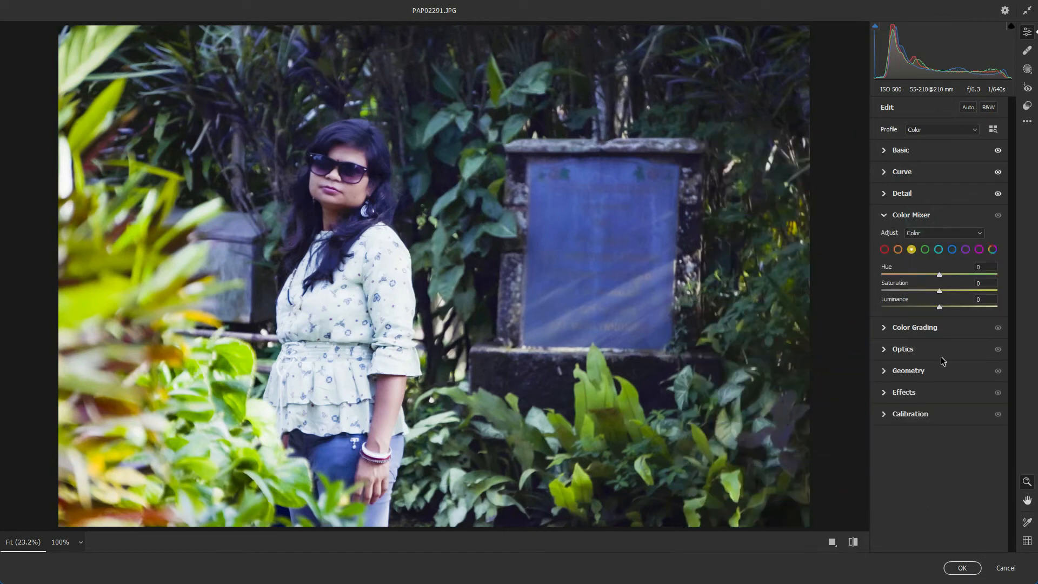
click(925, 249)
drag(939, 275, 875, 281)
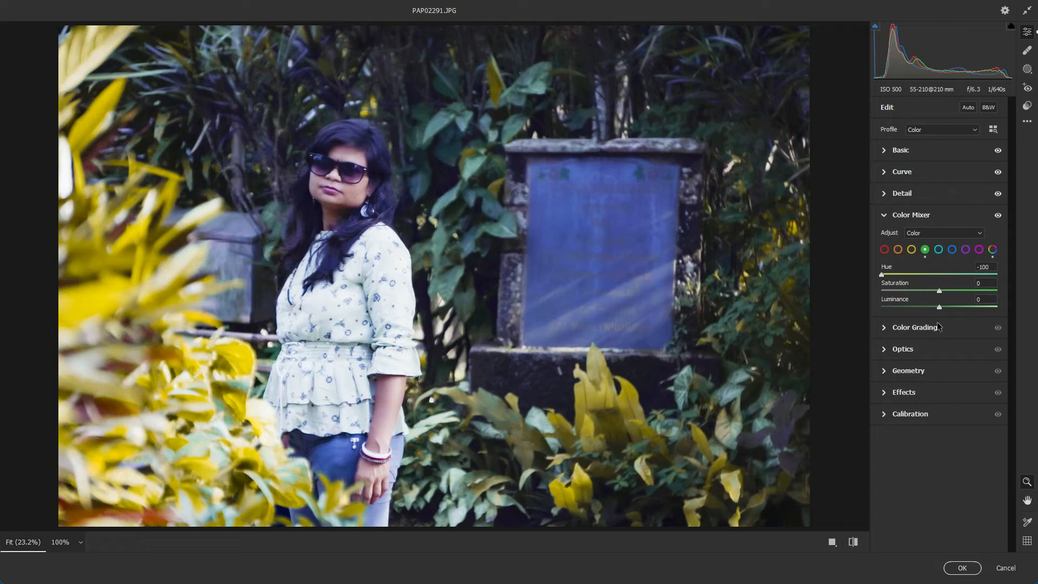
mouse_move(940, 295)
mouse_down()
mouse_move(902, 292)
mouse_move(955, 297)
mouse_up()
Step: Set the yellows' Hue to -100 in the Color Mixer and return to the greens
click(913, 251)
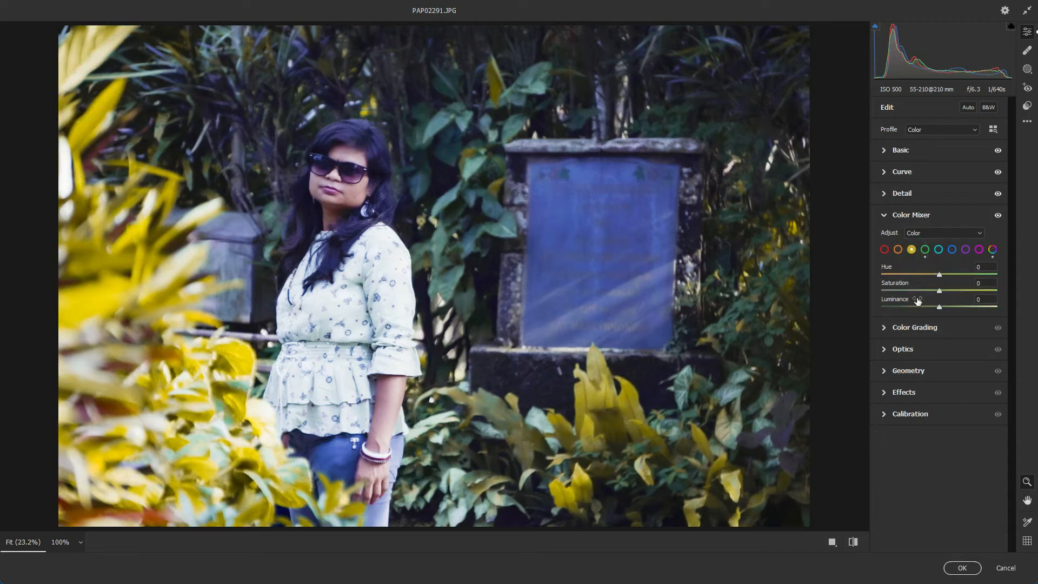
drag(940, 275, 876, 283)
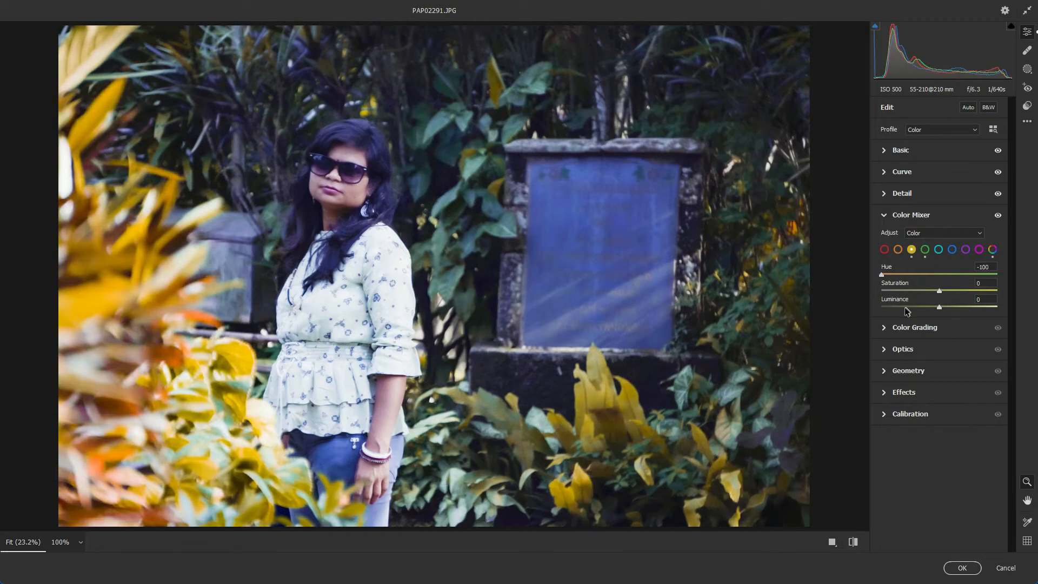
click(925, 250)
click(938, 311)
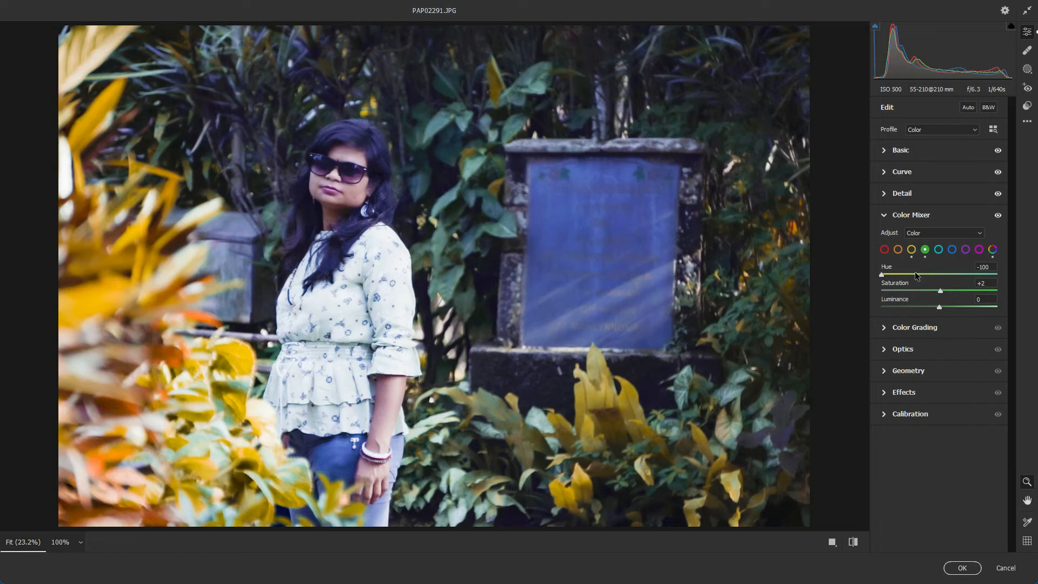
Step: Set the oranges' Hue to -82 in the Color Mixer and raise their Luminance slightly
click(911, 252)
click(899, 249)
drag(940, 275, 892, 281)
click(893, 277)
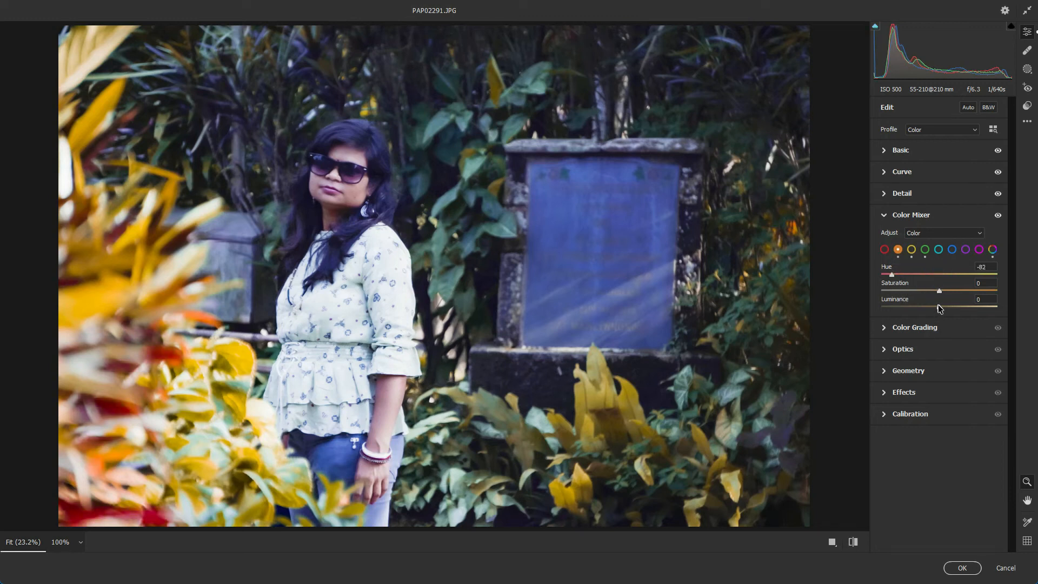
drag(939, 307, 946, 307)
Step: Set Vignetting to -56 in the Effects settings and compare the edited photo with the original
click(916, 391)
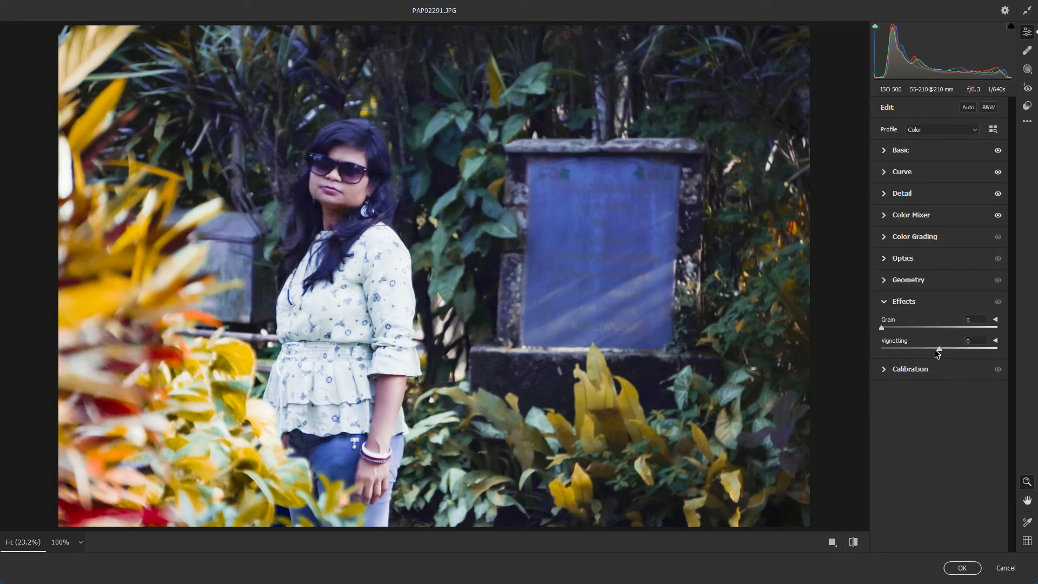
drag(935, 349, 907, 355)
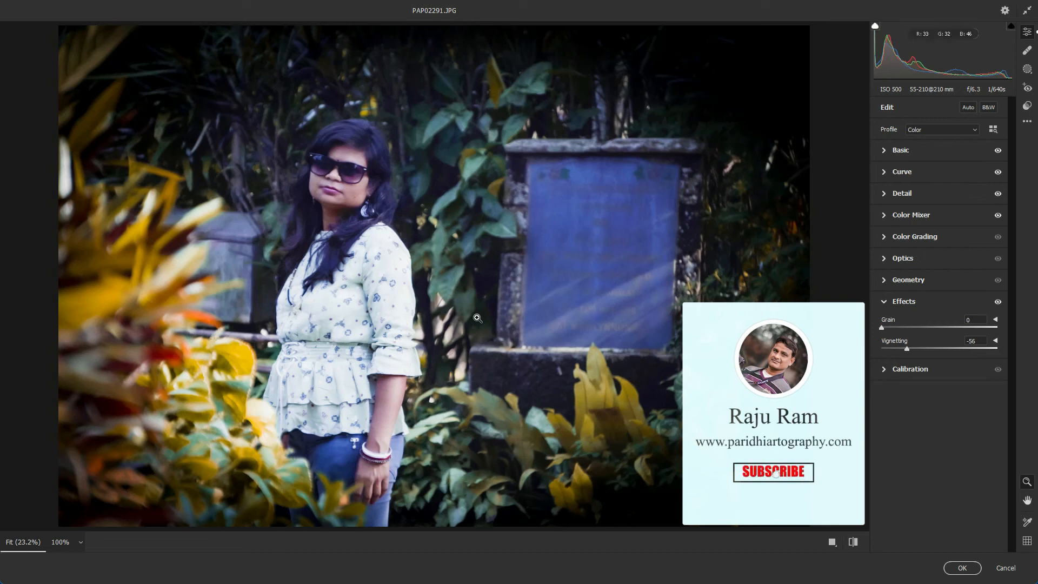
key(backslash)
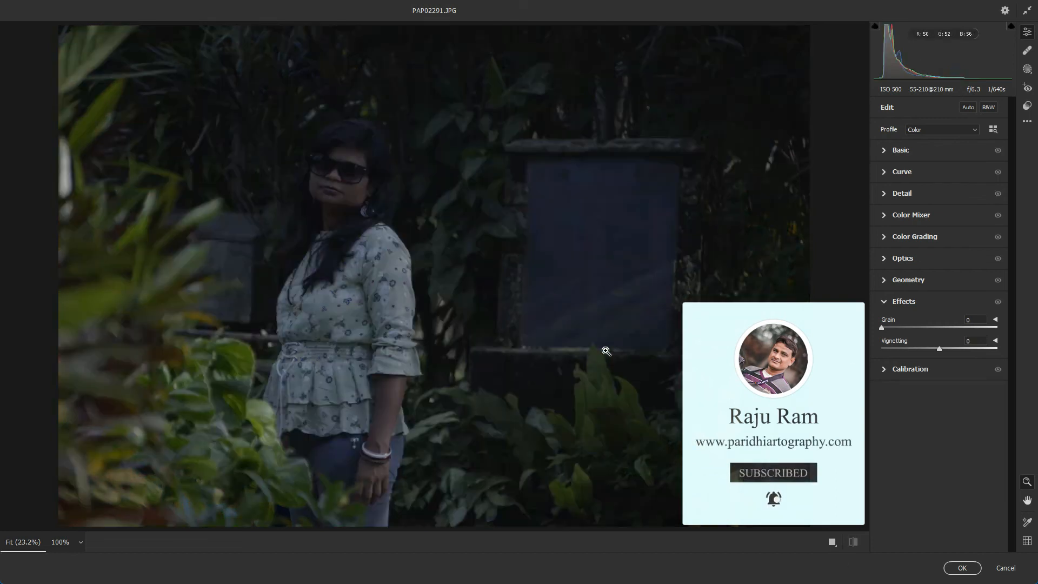
key(backslash)
key(backslash)
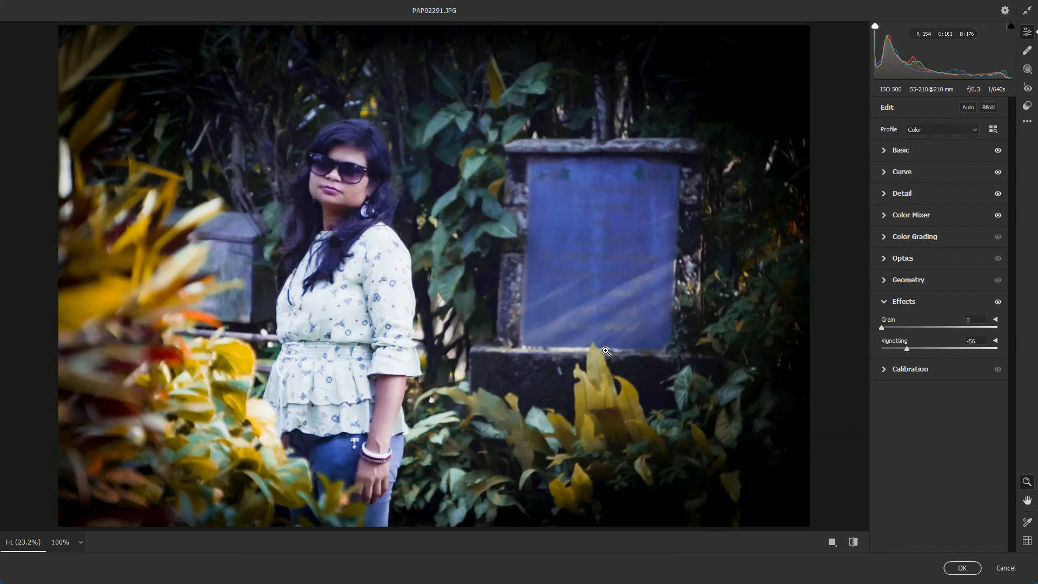
key(backslash)
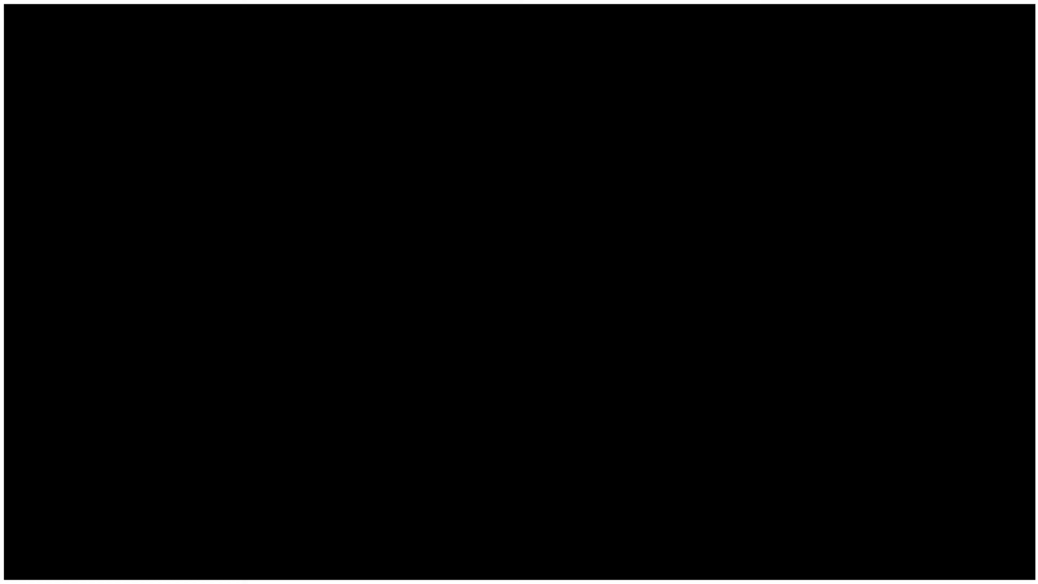